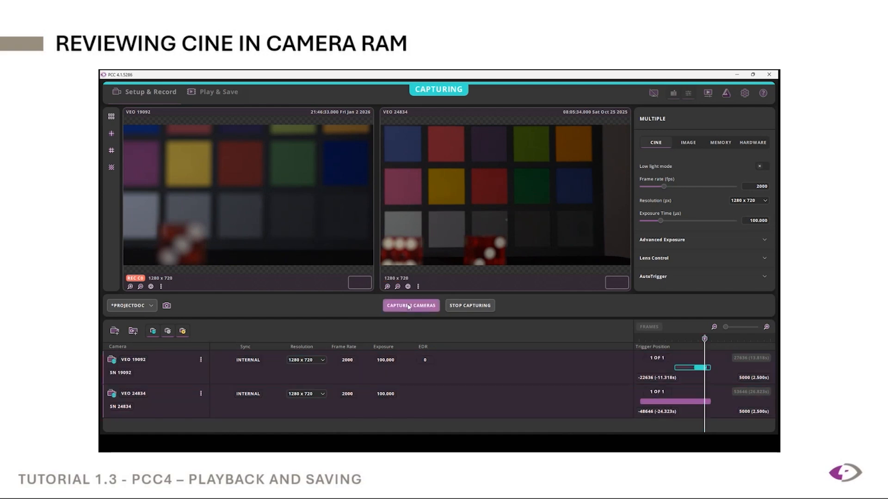
Step: Switch to Play & Save and scrub through the RAM cines of both cameras on the timeline
left_click(221, 94)
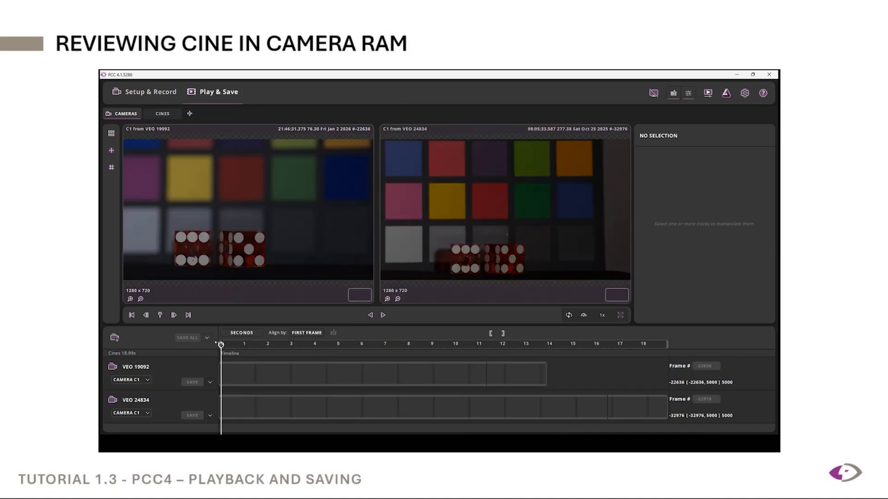
left_click_drag(221, 346, 538, 358)
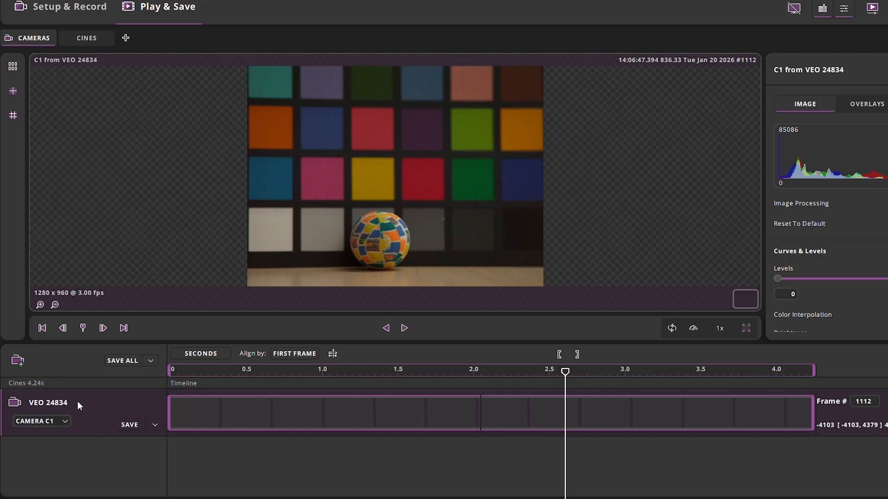
Step: Load flash cine F3 for camera VEO 24834 and select its track to display it
left_click(66, 421)
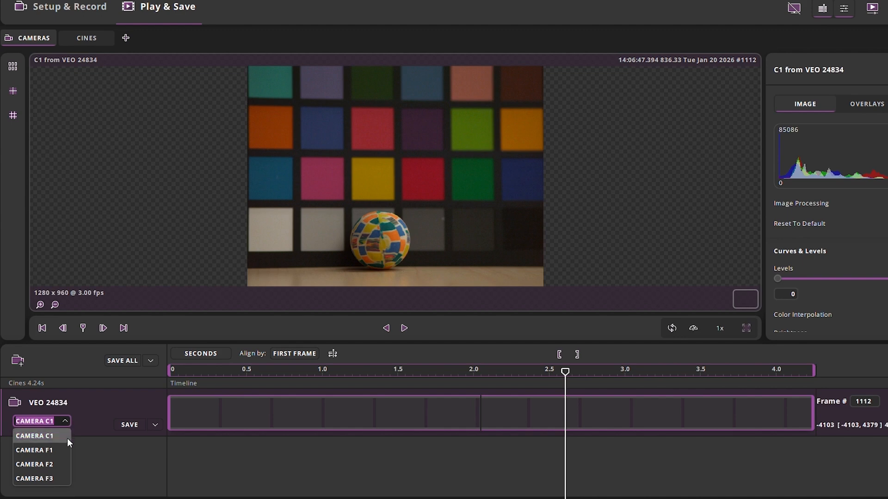
left_click(55, 479)
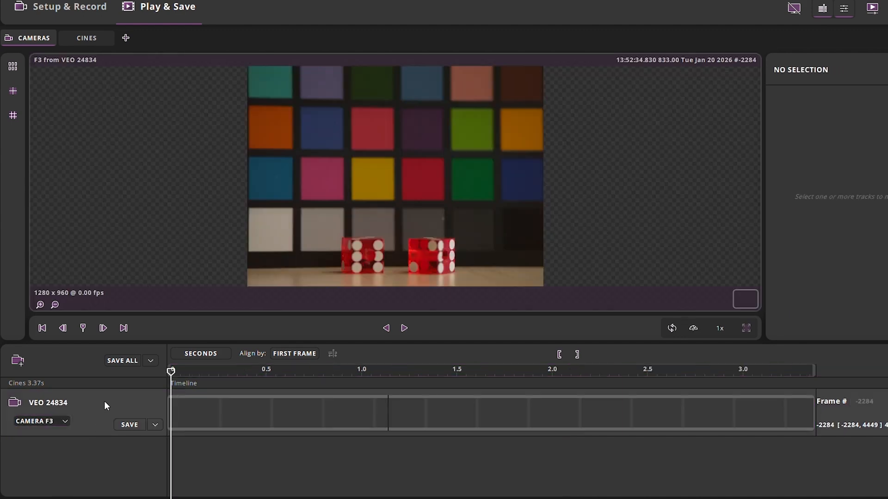
left_click(104, 401)
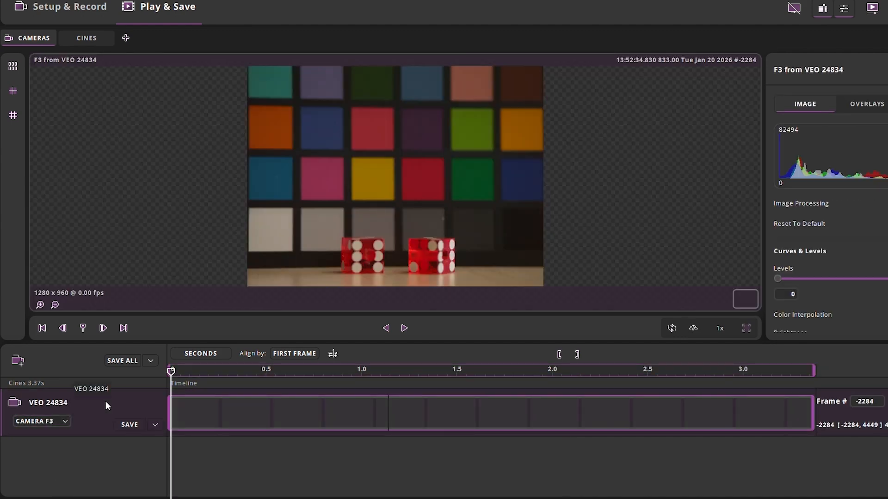
Step: Switch camera VEO 24834 back to RAM cine C1 and select its track
left_click(66, 422)
left_click(58, 440)
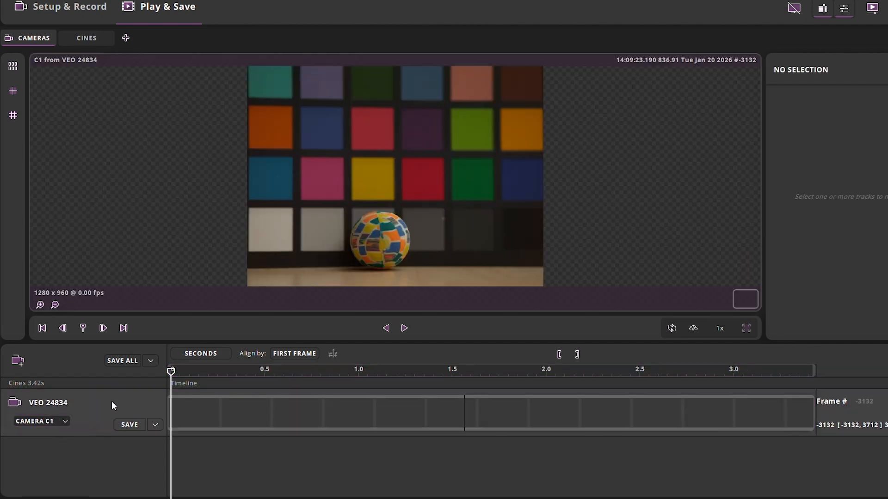
left_click(112, 401)
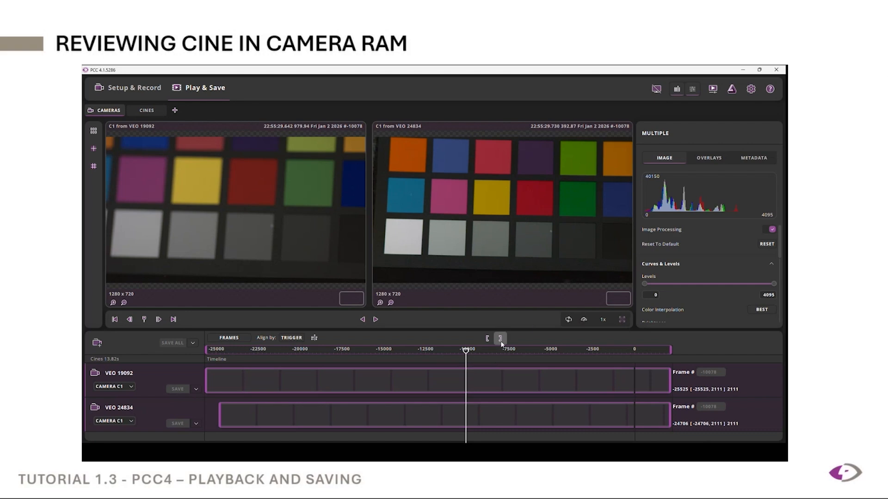
Step: Move the playhead to around frame -8350 and play both cameras' cines from there
left_click_drag(467, 352, 505, 360)
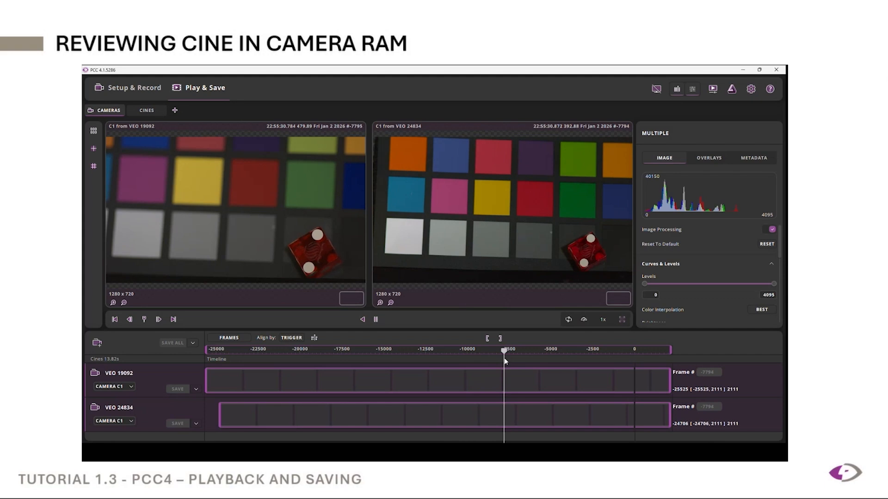
mouse_move(505, 361)
left_mouse_down()
mouse_move(480, 355)
mouse_move(496, 352)
left_mouse_up()
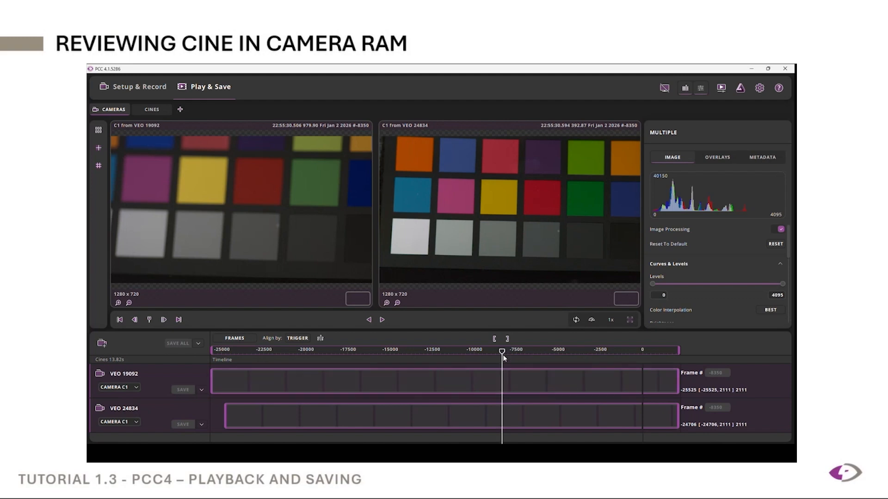
key("space")
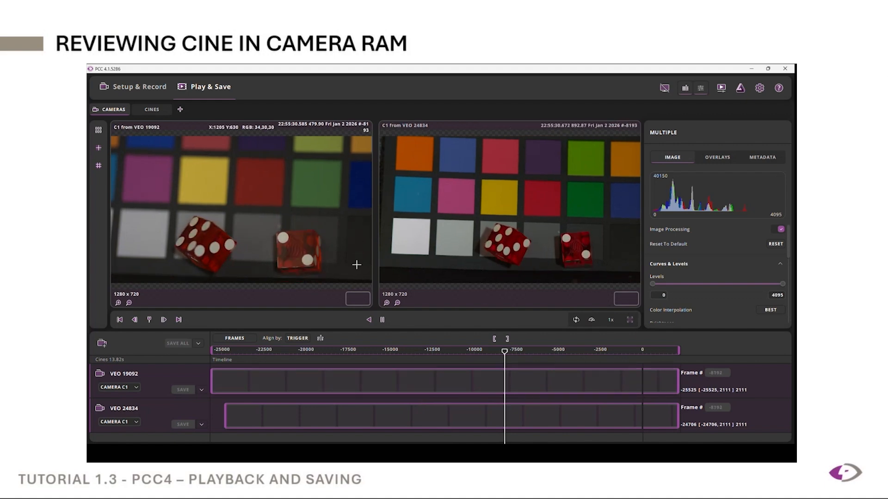
Step: Switch the timeline units to frames and back to milliseconds
left_click(333, 156)
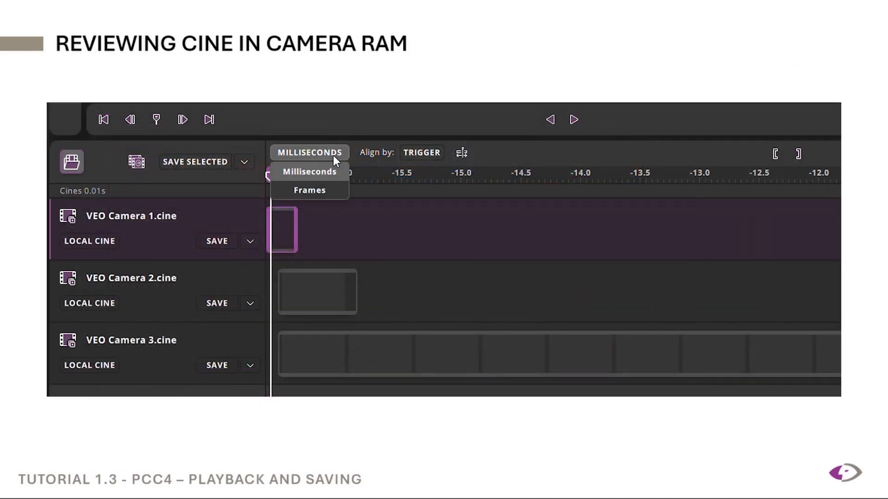
left_click(319, 189)
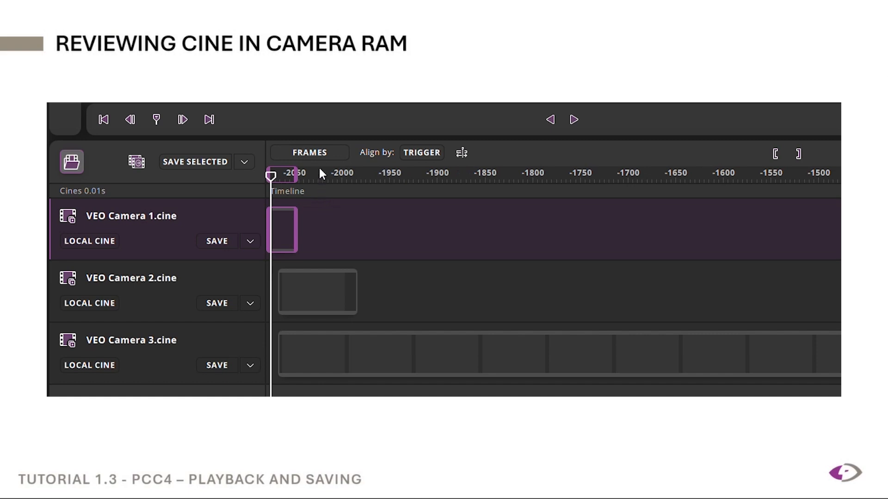
left_click(319, 151)
left_click(318, 174)
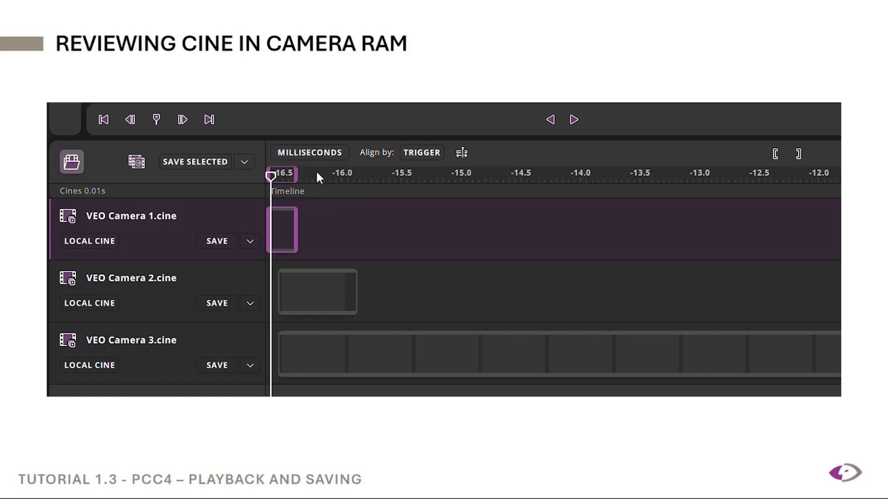
Step: Compare first-frame and trigger alignment of the cines, leaving them aligned by first frame
left_click(439, 151)
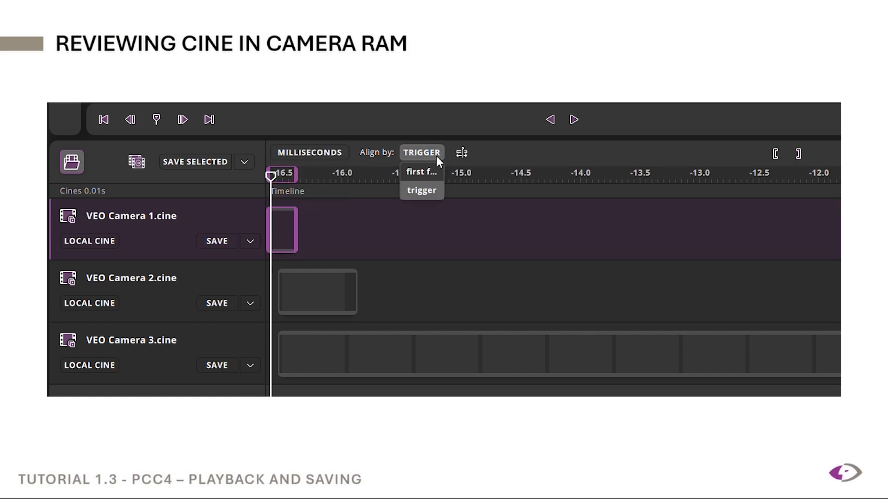
left_click(433, 170)
left_click(428, 151)
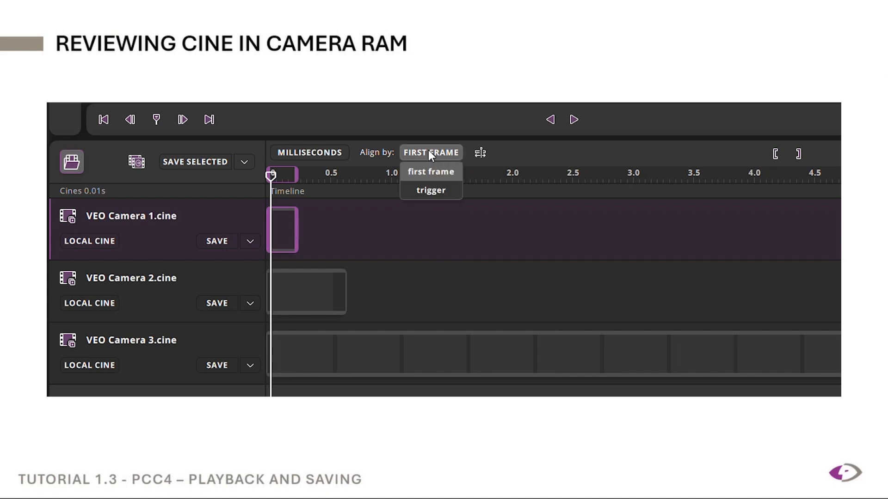
left_click(431, 191)
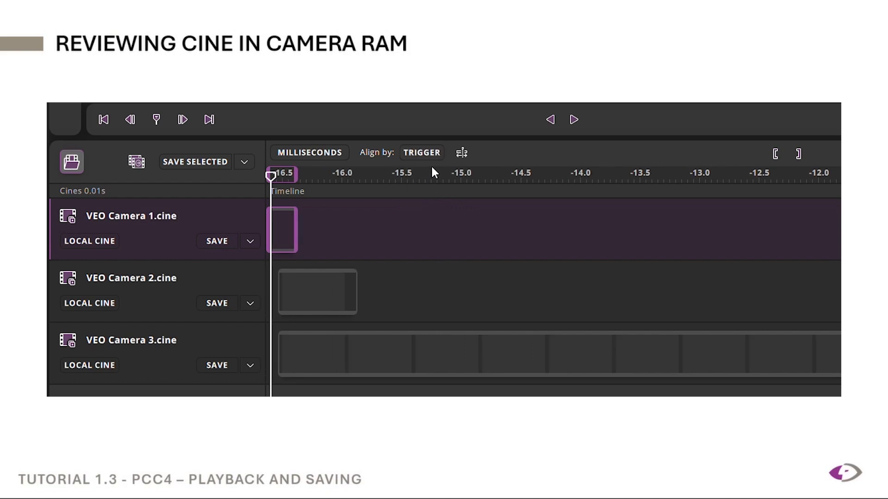
left_click(427, 153)
left_click(423, 170)
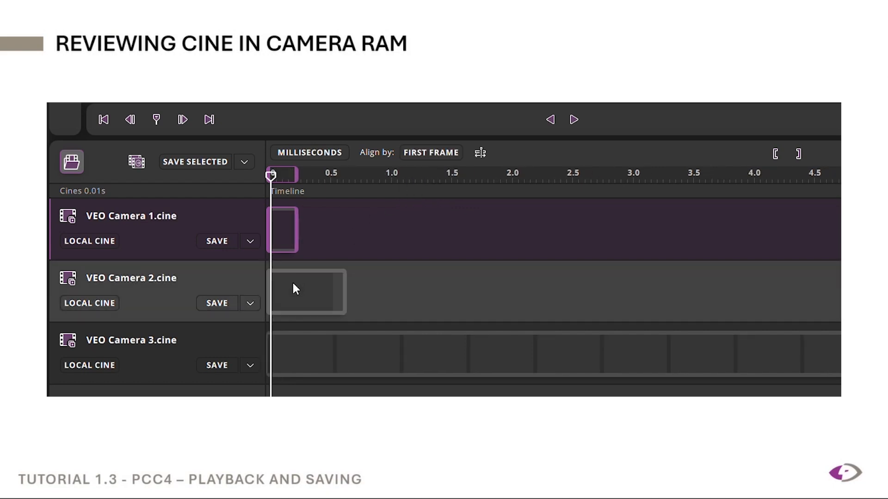
Step: Select the VEO Camera 1, VEO Camera 2 and VEO Camera 3 cines together on the timeline
left_click(305, 273)
left_click(295, 347)
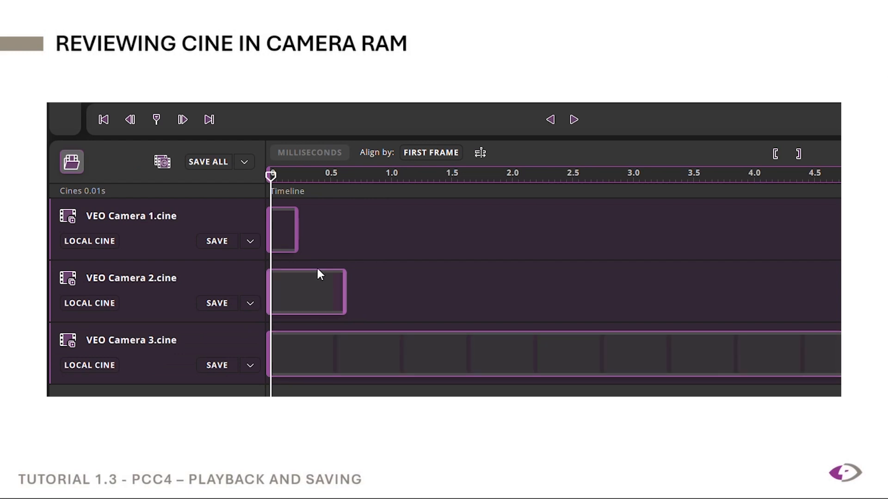
left_click(286, 227)
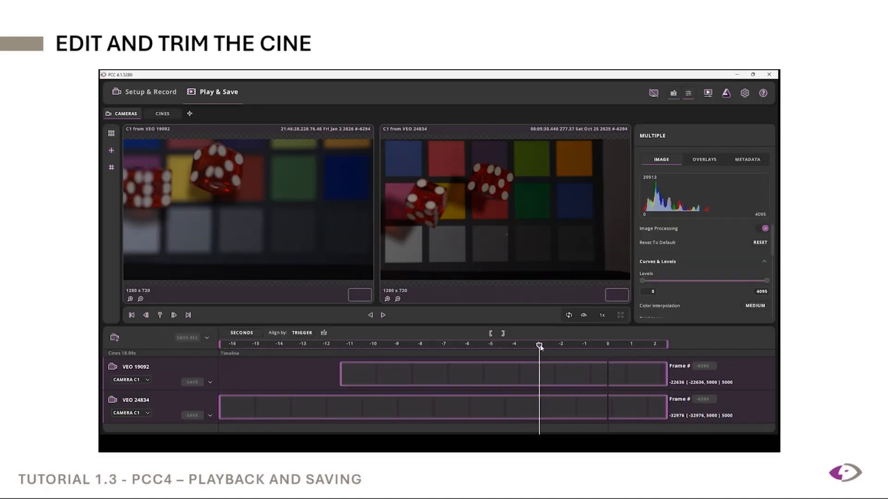
Step: Trim both cameras' cines by marking the in point at frame -6475 and the out point at frame -6049
left_click_drag(536, 348, 534, 348)
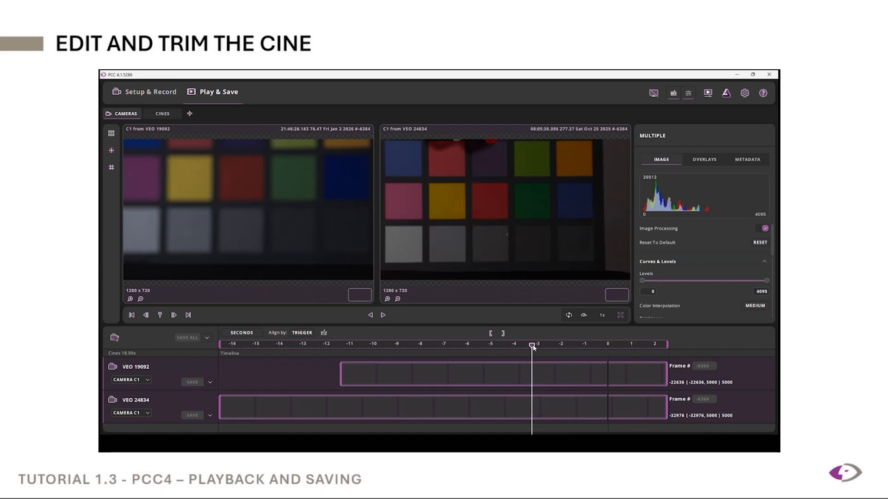
left_click(491, 334)
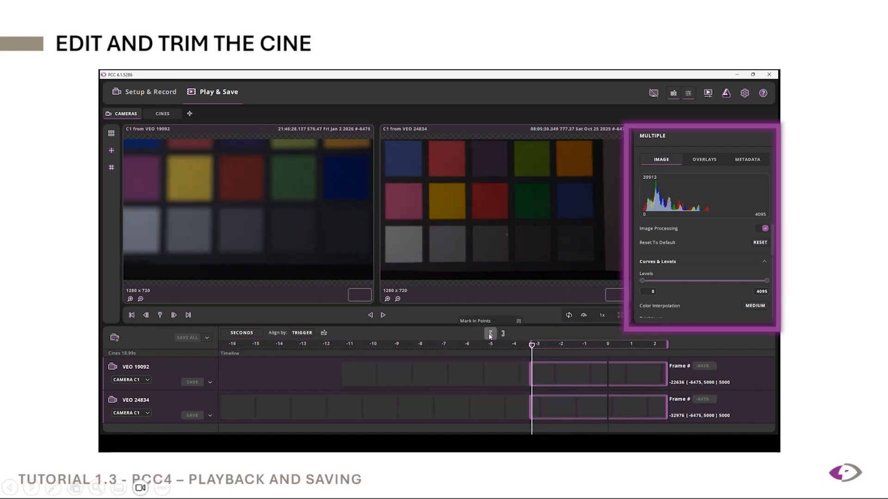
left_click(382, 315)
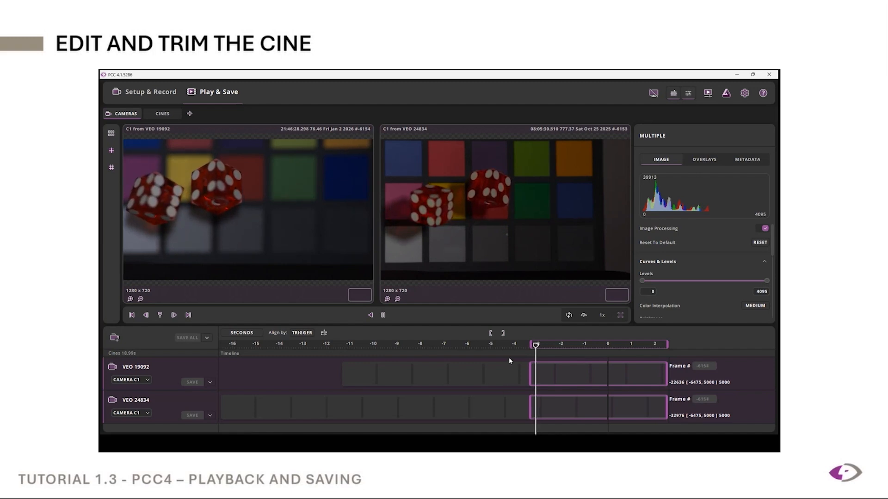
left_click(504, 335)
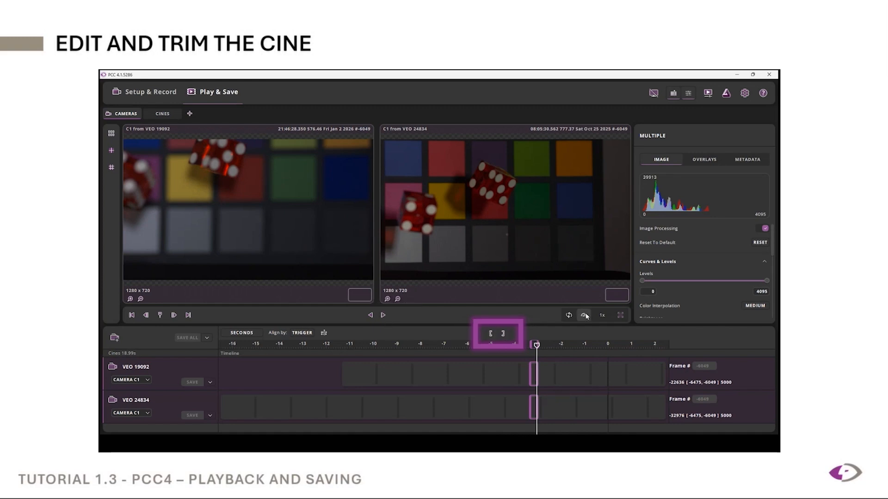
Step: Play the trimmed range in a loop and move the in point of both cines to frame -6424
left_click(569, 315)
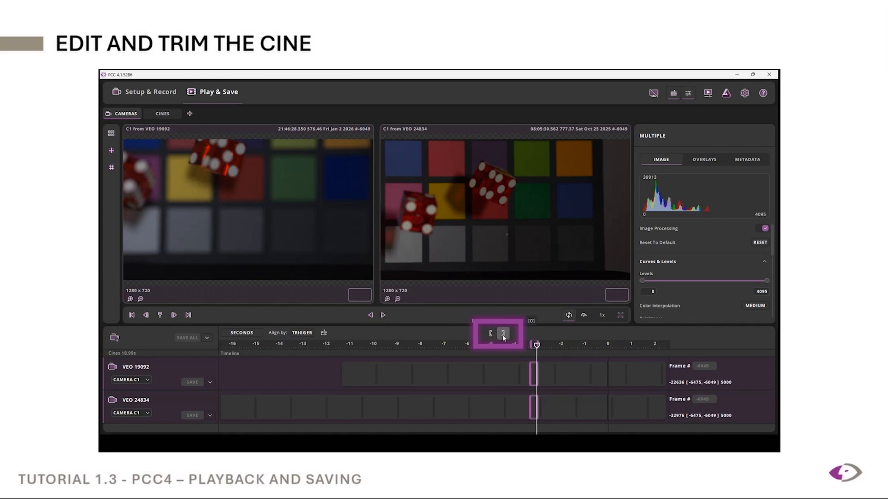
left_click(383, 315)
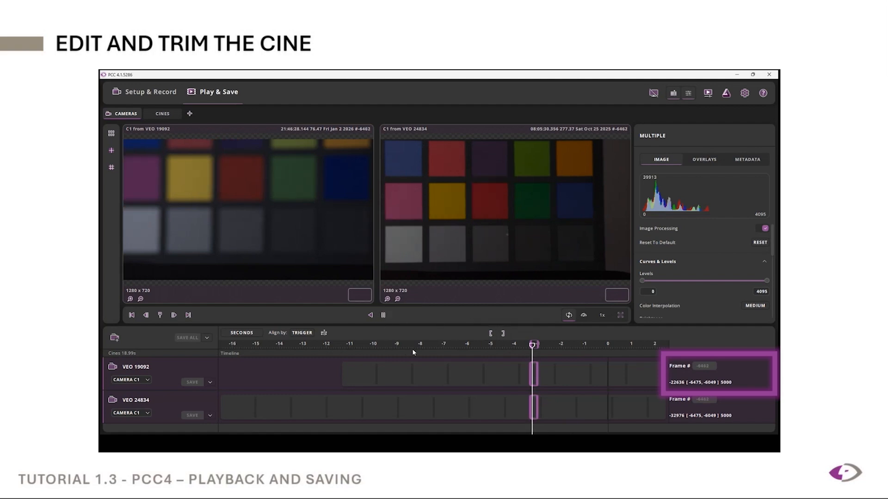
left_click(492, 336)
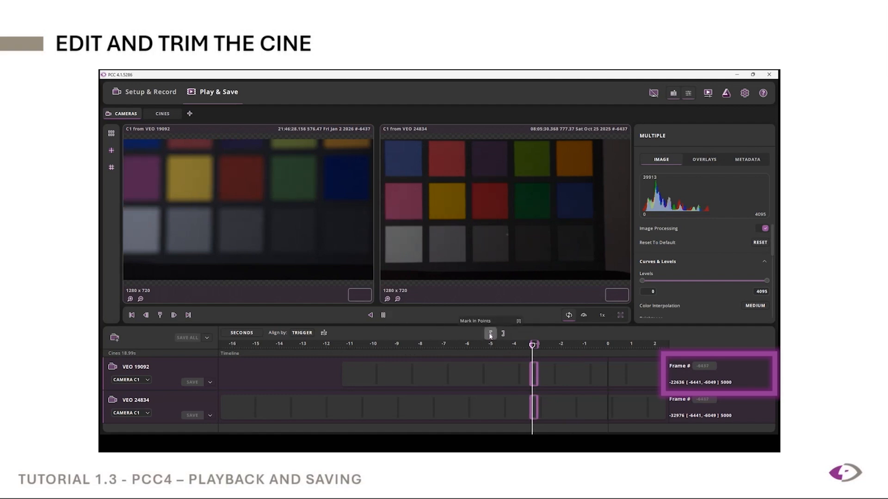
left_click(490, 334)
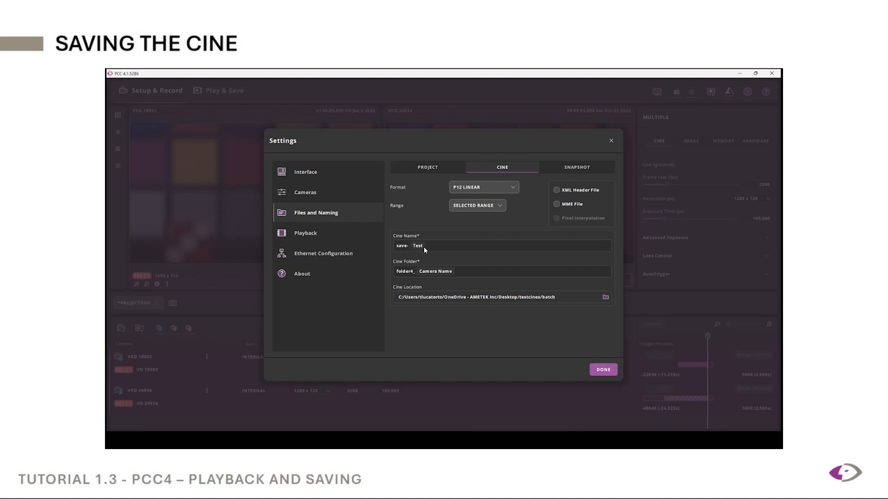
Step: Examine the naming variables available for the cine folder and cine name in the Files and Naming settings
left_click(441, 273)
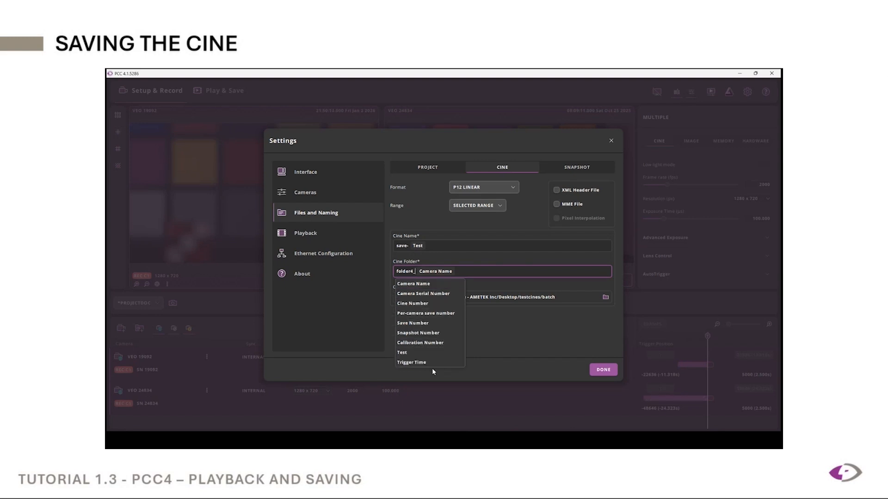
left_click(514, 348)
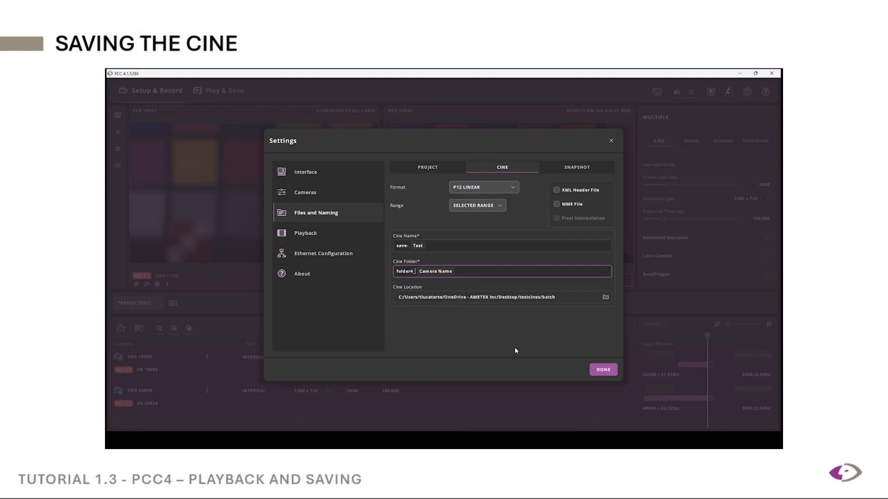
left_click(419, 247)
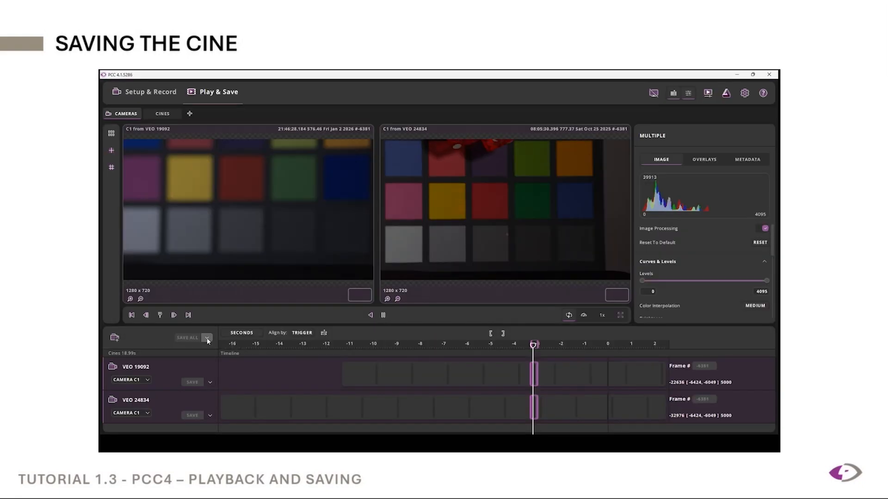
Step: Start saving all selected cines as CineRaw, keeping the P12 Linear format and the Selected Range
left_click(207, 338)
mouse_move(189, 352)
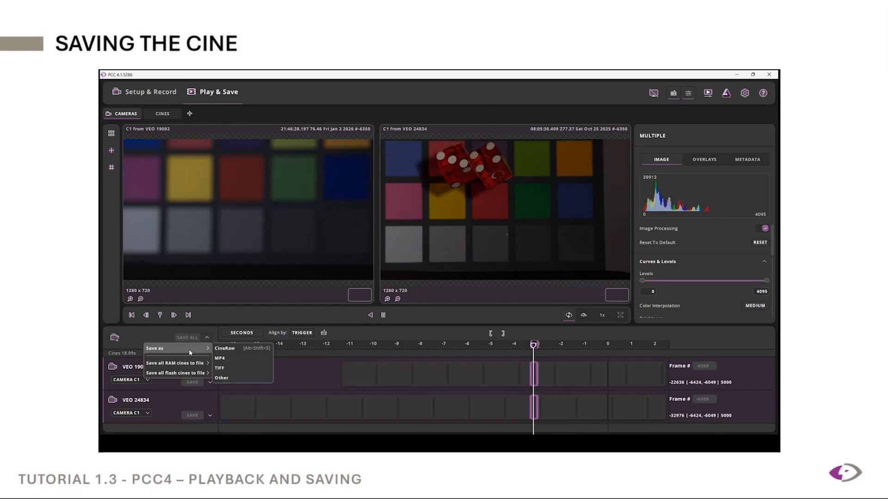
left_click(234, 350)
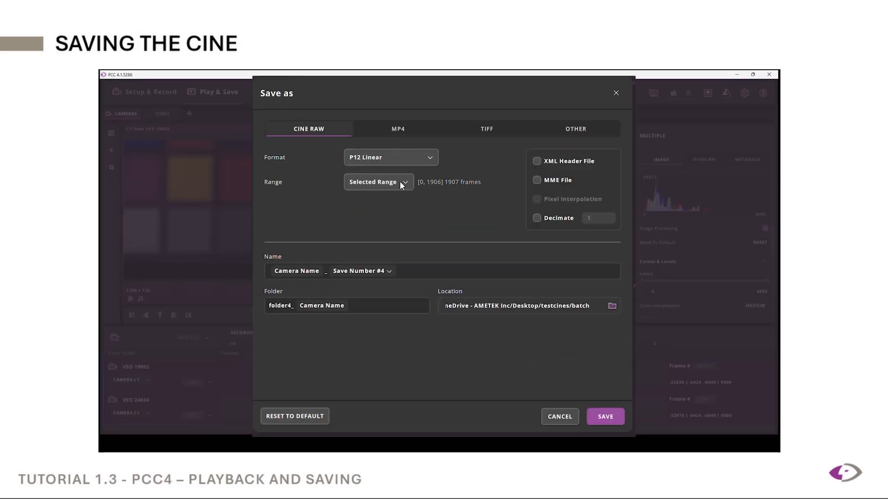
left_click(431, 157)
left_click(431, 157)
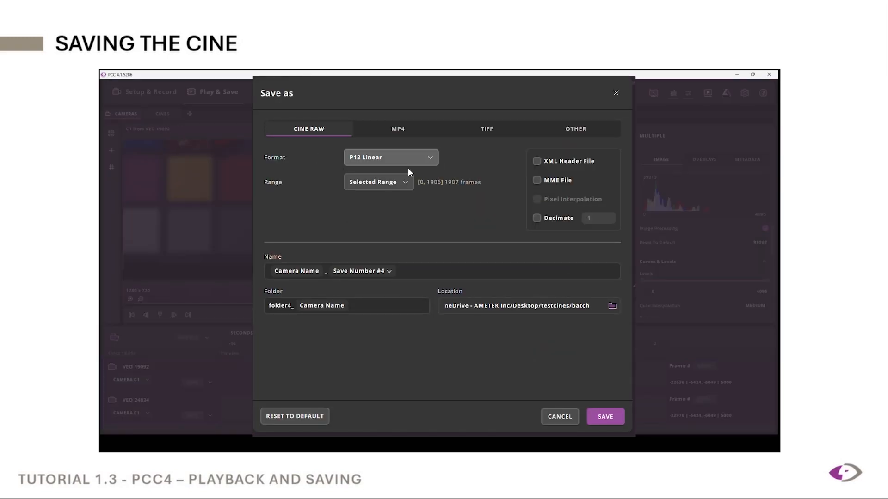
left_click(401, 185)
left_click(401, 186)
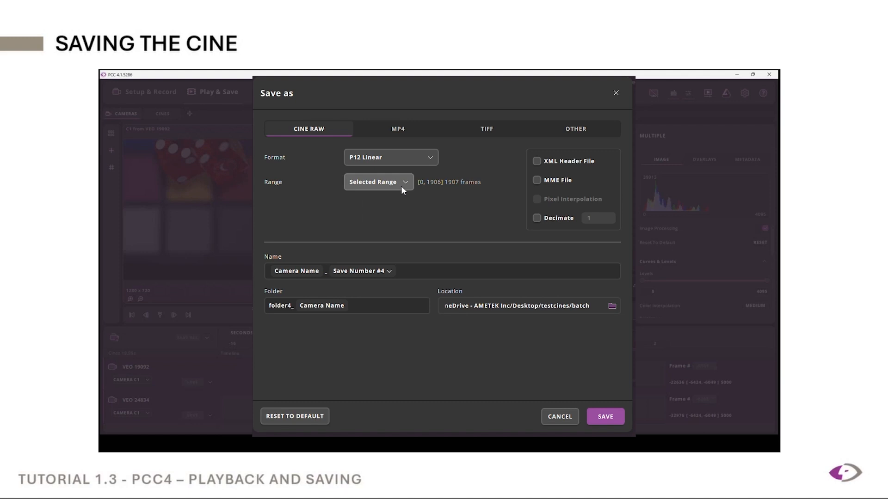
Step: Add the prefix savetest2_ in front of the variables in the cine name
left_click(268, 272)
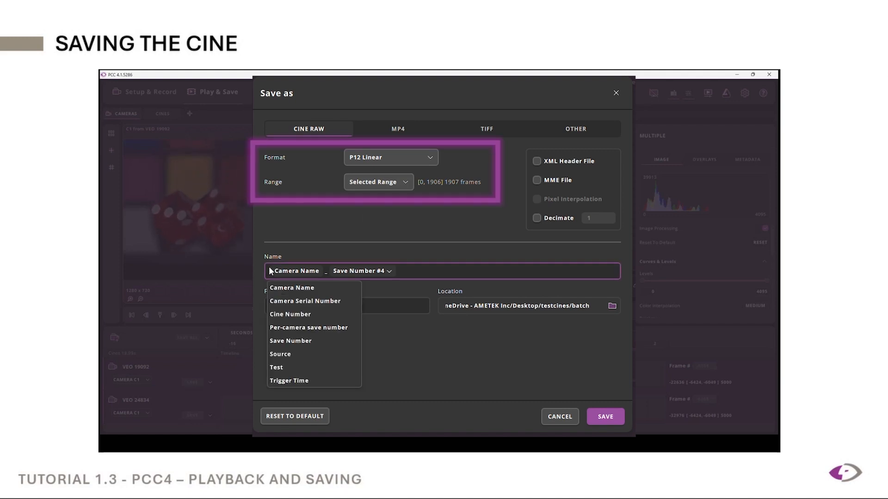
type("Save")
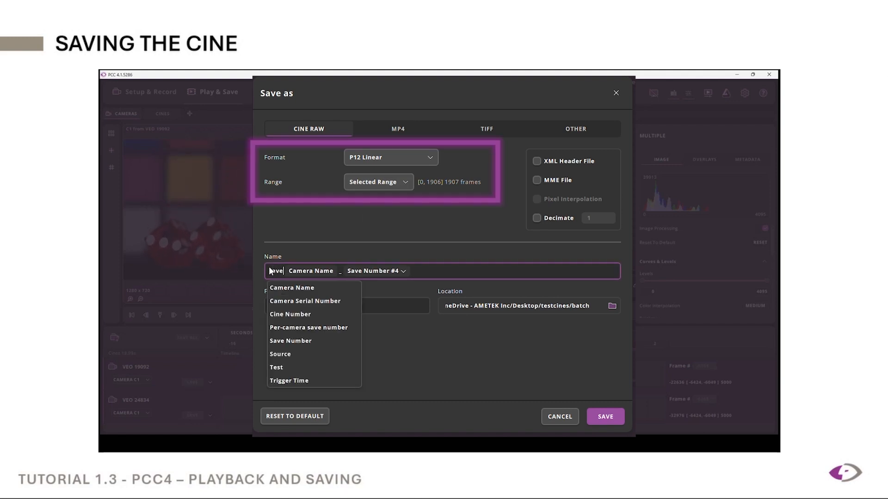
type("test")
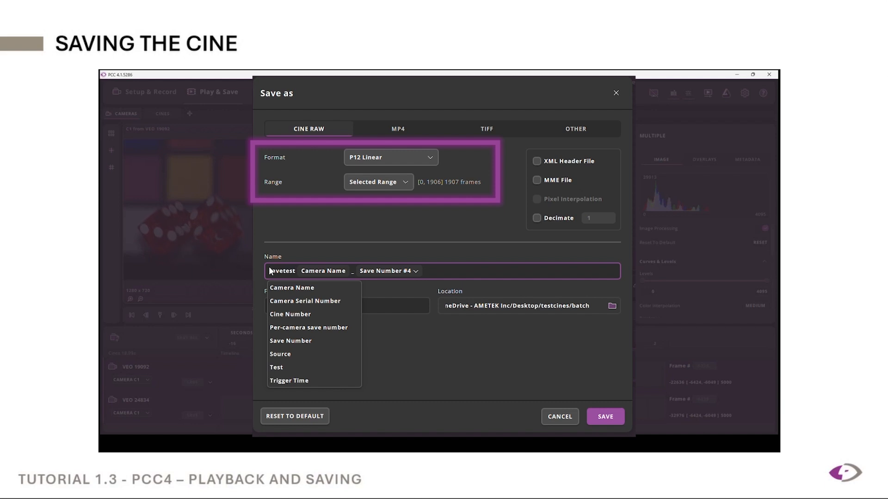
type("2_")
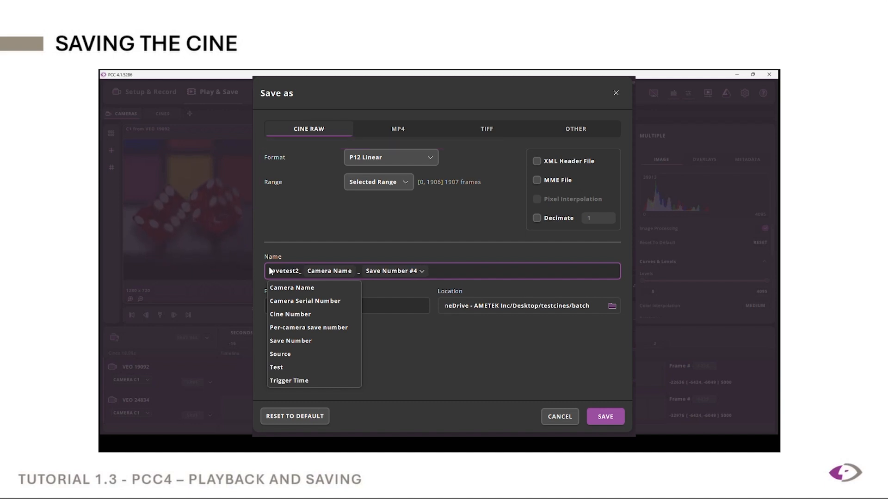
Step: Remove the Camera Name variable and its underscore from the cine name, and set the Save Number variable to 0
left_click(324, 273)
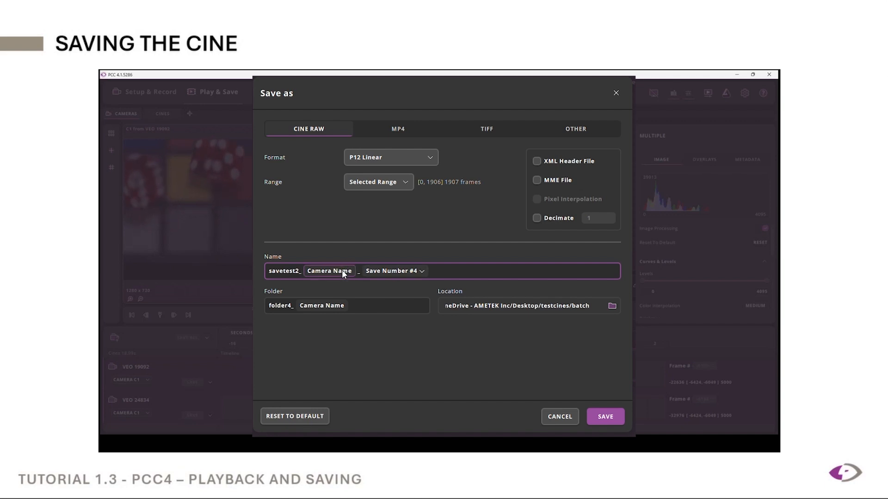
key("BackSpace")
key("BackSpace")
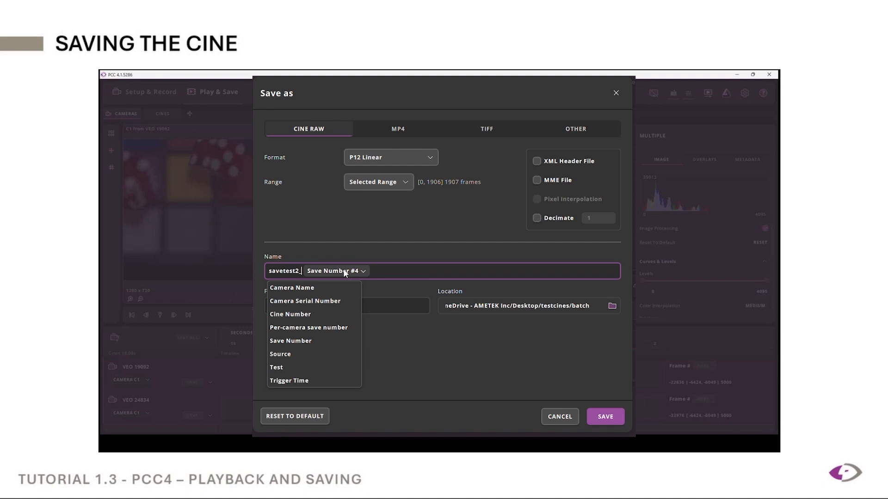
left_click(361, 271)
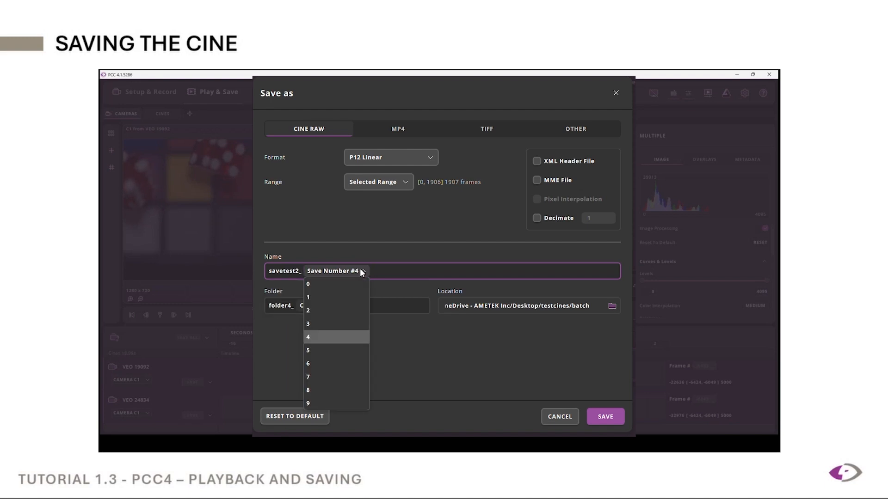
left_click(331, 284)
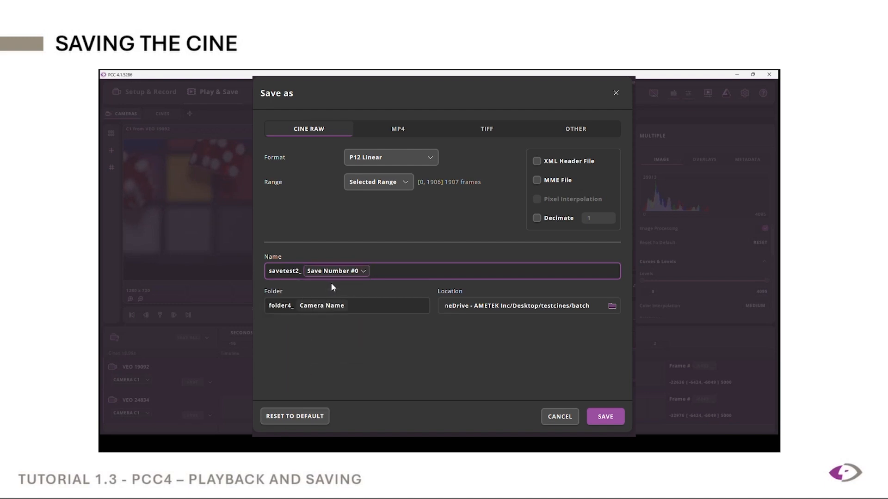
Step: Insert the Camera Name and Camera Serial Number variables between savetest2_ and Save Number in the cine name
left_click(396, 271)
left_click(312, 290)
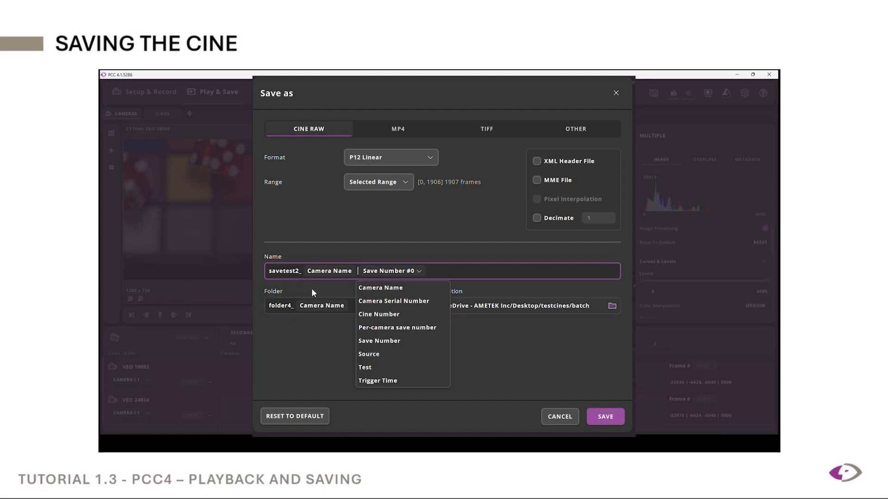
left_click(380, 301)
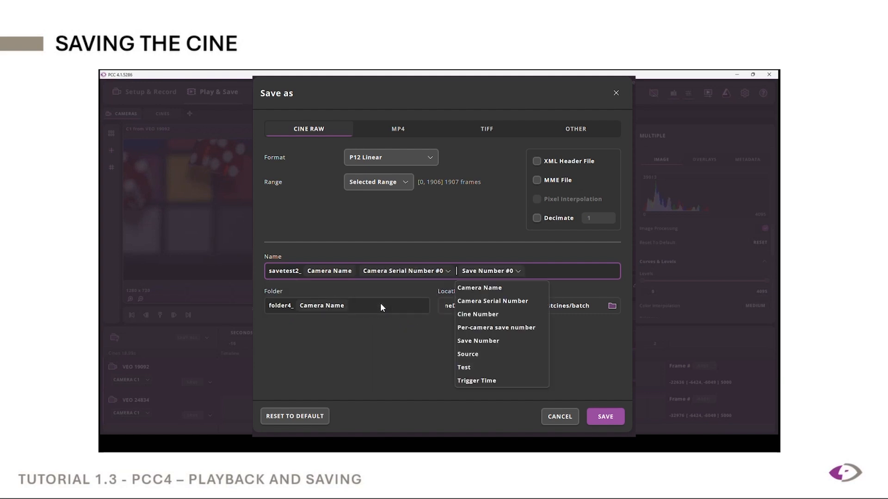
left_click(338, 270)
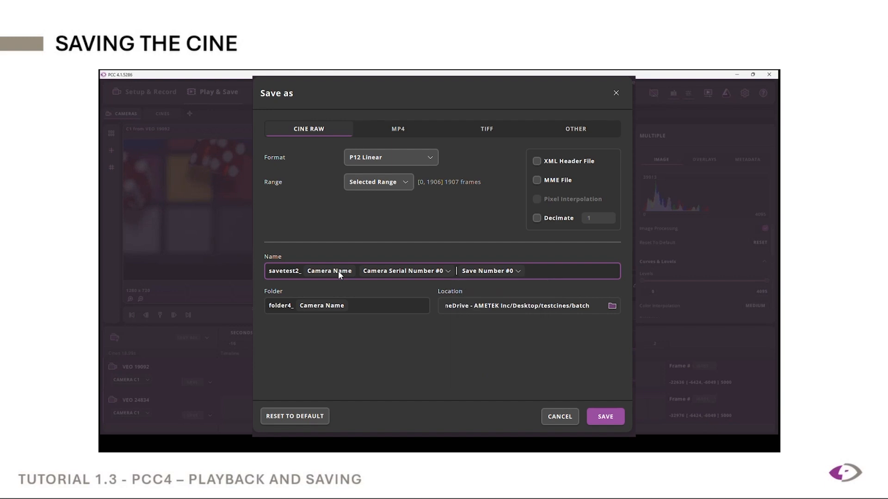